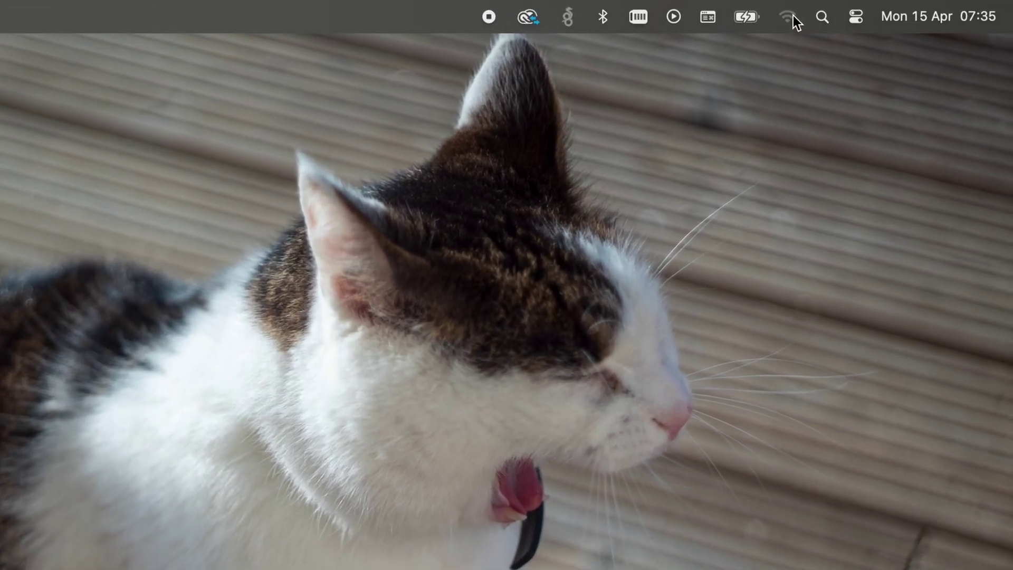
Open the macOS menu-bar Wi-Fi list to find the MikroTik router's network
left_click(855, 12)
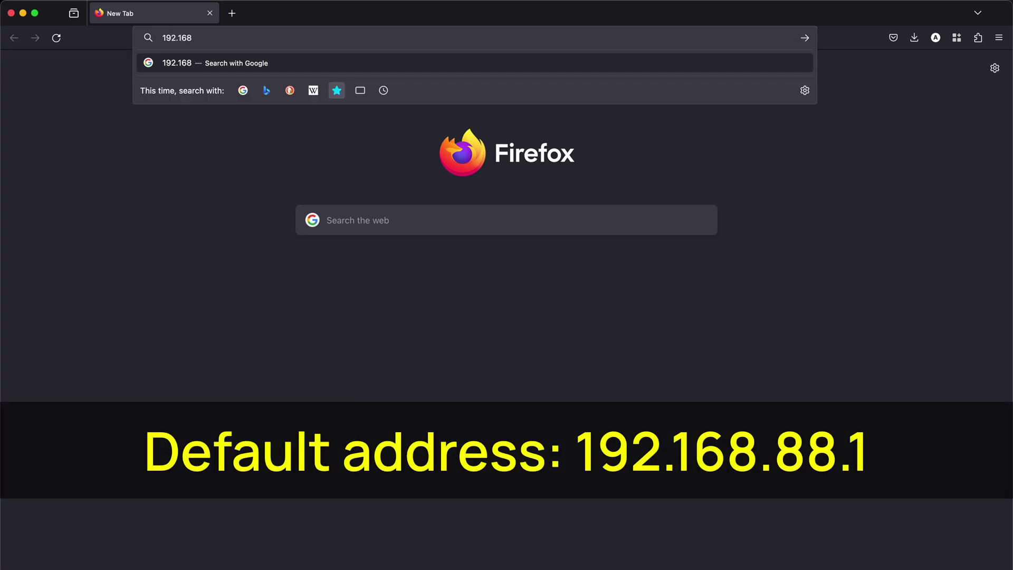
Load WebFig at 192.168.88.1 and log in with the admin account
type(".88.1")
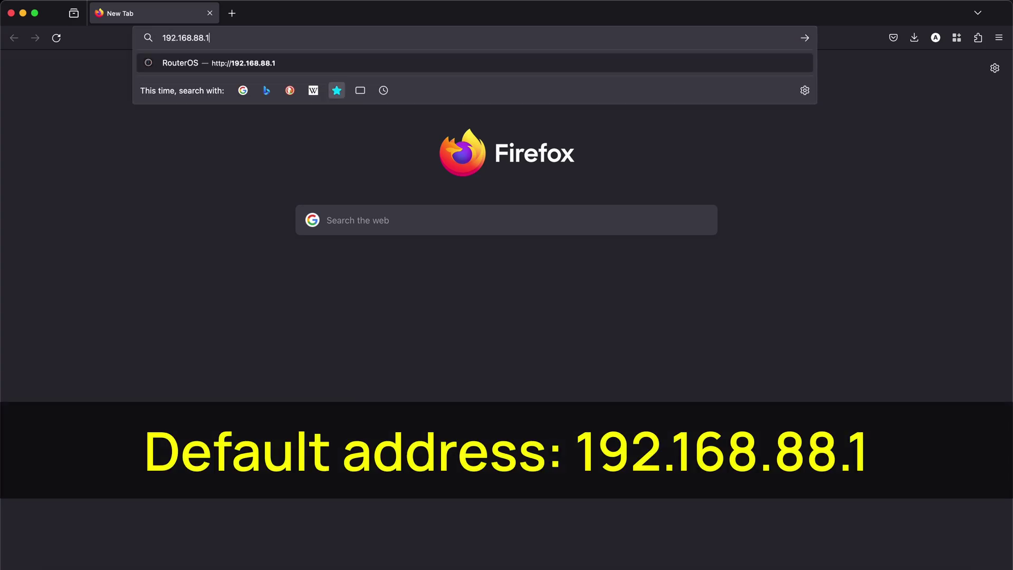
key("Return")
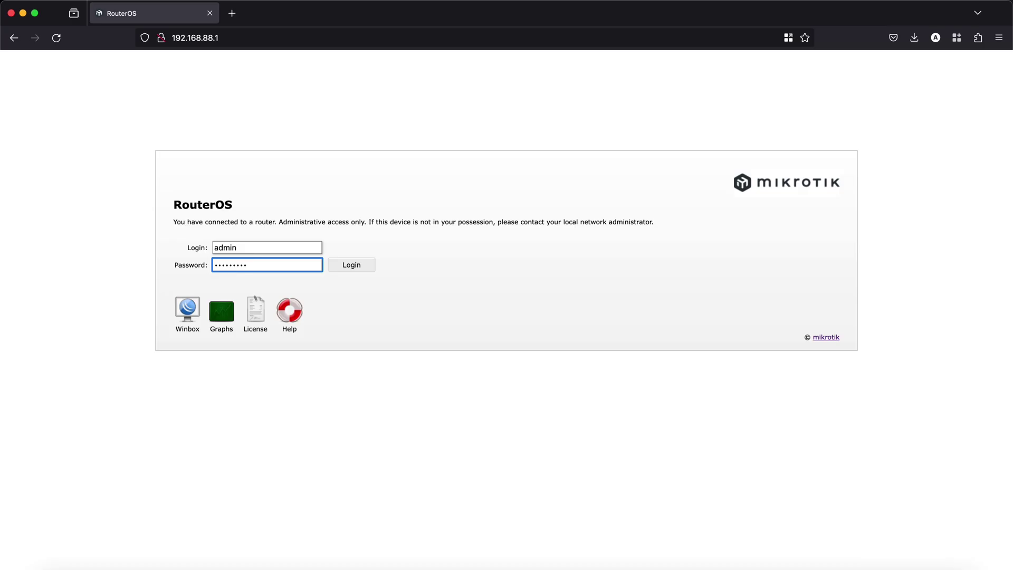
key("Return")
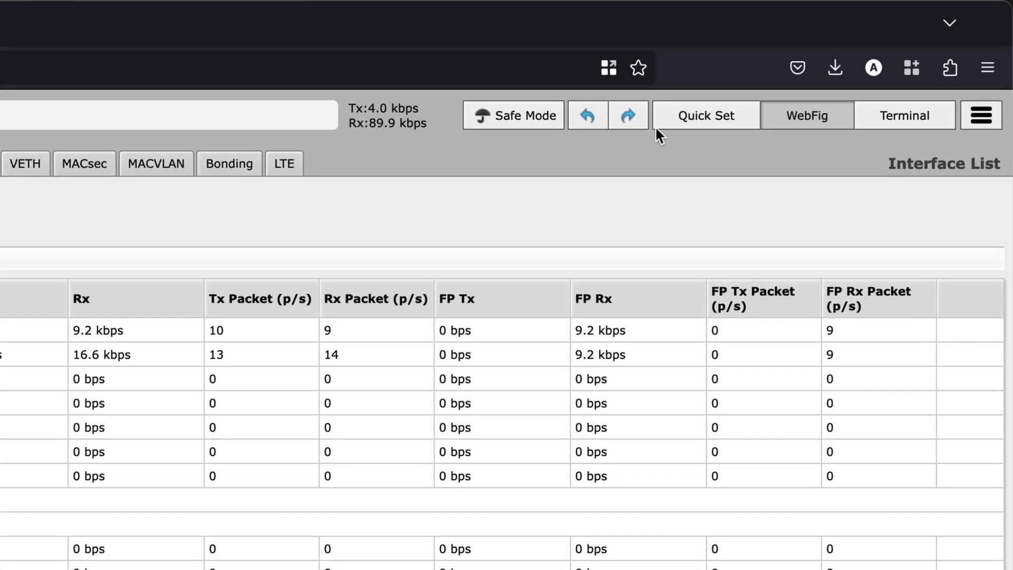
View the Quick Set page, return to the WebFig Interface List, then launch Terminal
left_click(821, 67)
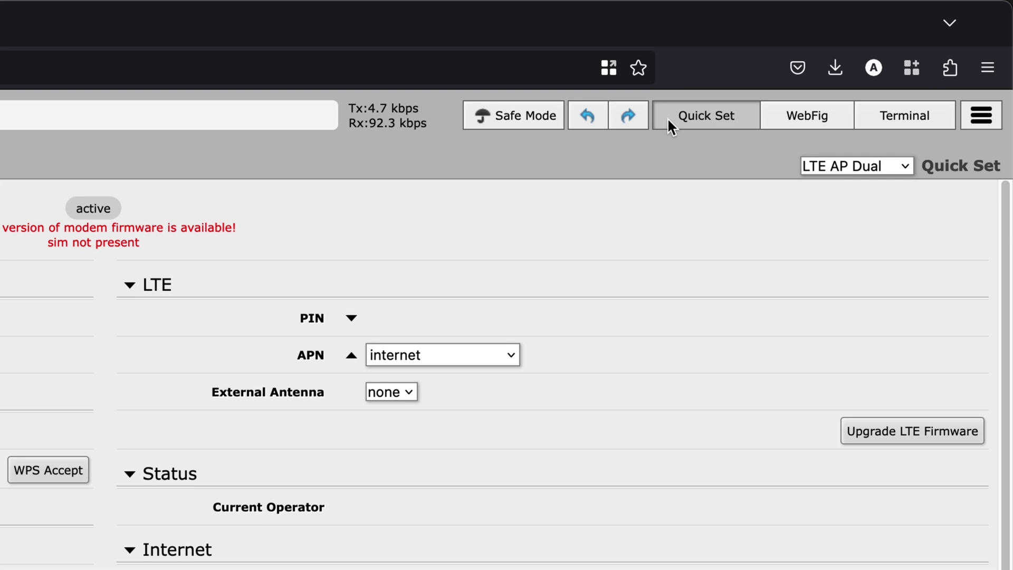
left_click(817, 119)
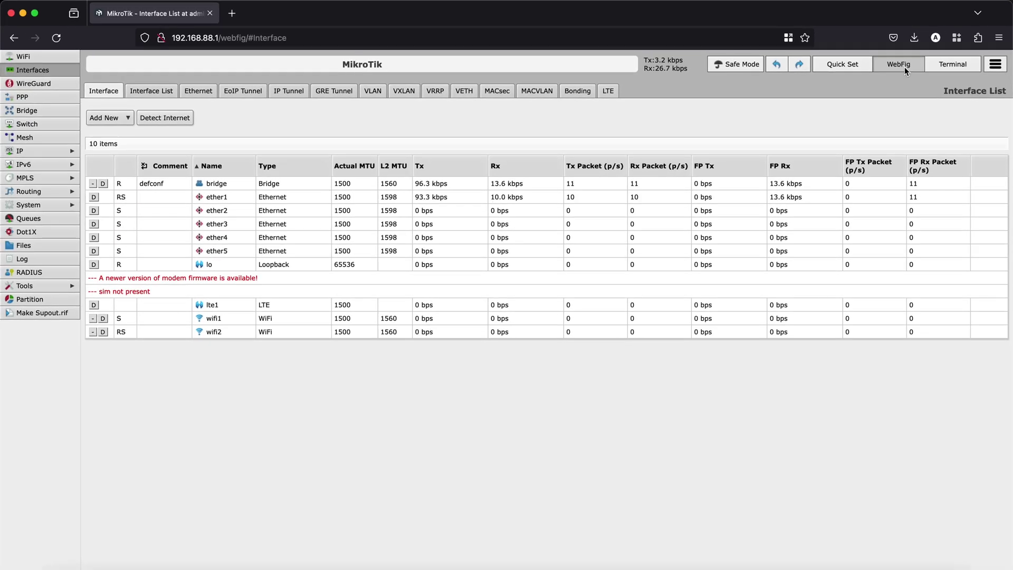
left_click(967, 64)
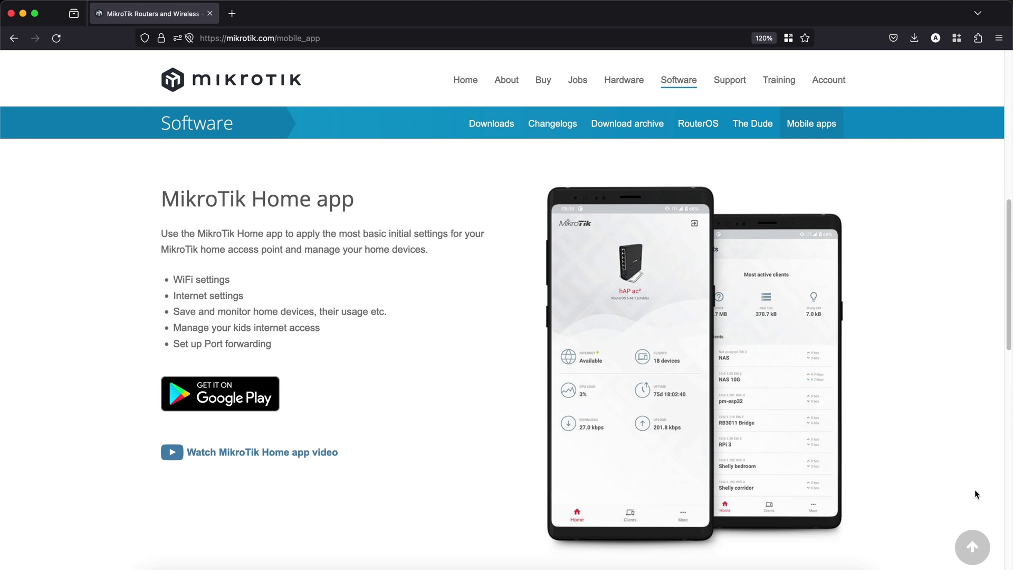
Scroll up the Mobile apps page to the MikroTik app section above MikroTik Home
scroll(974, 489, "up", 10)
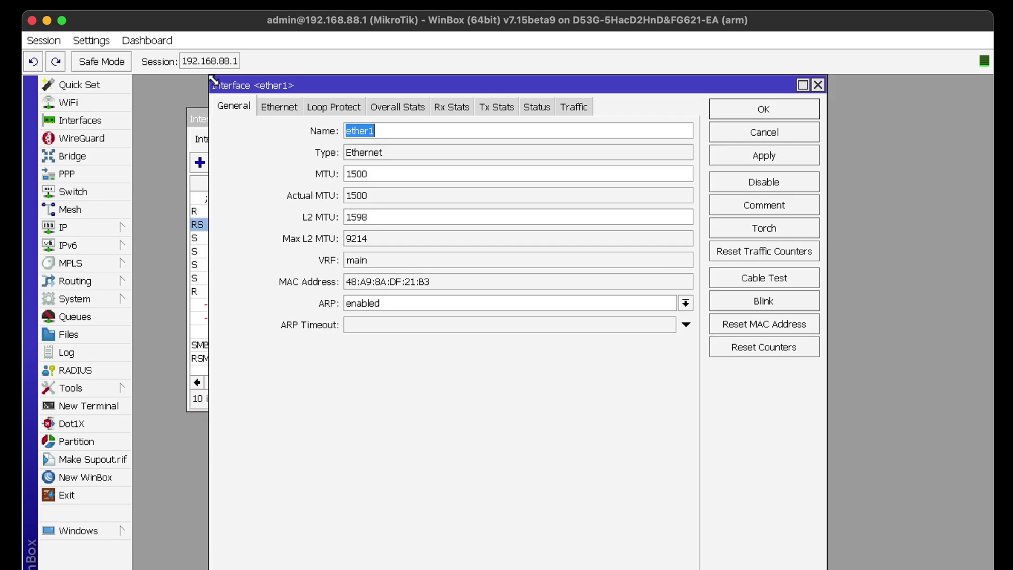
Resize and move the ether1 dialog to reveal the Interface List, and open System > Resources
left_click_drag(204, 103, 381, 248)
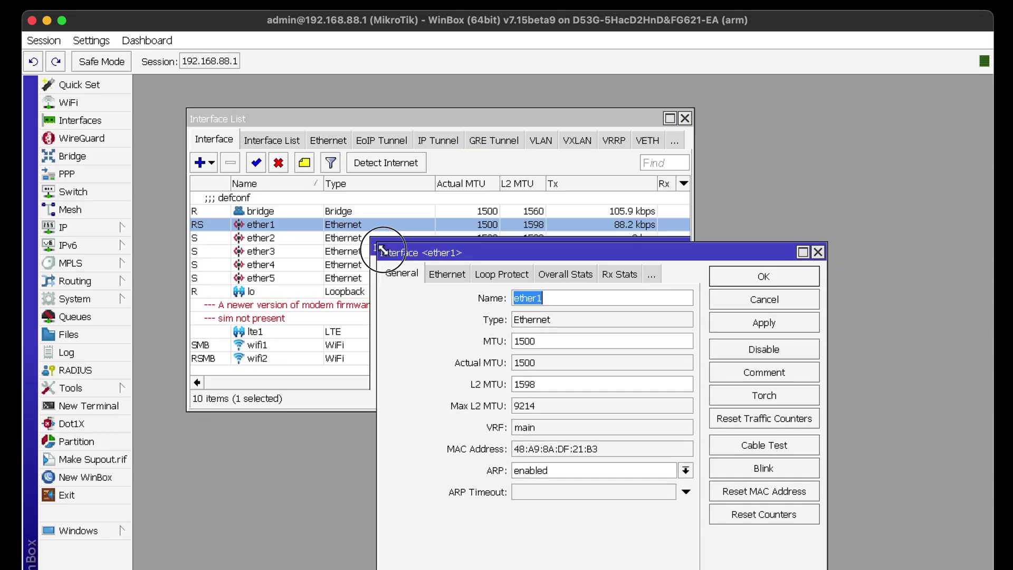
left_click_drag(475, 256, 584, 190)
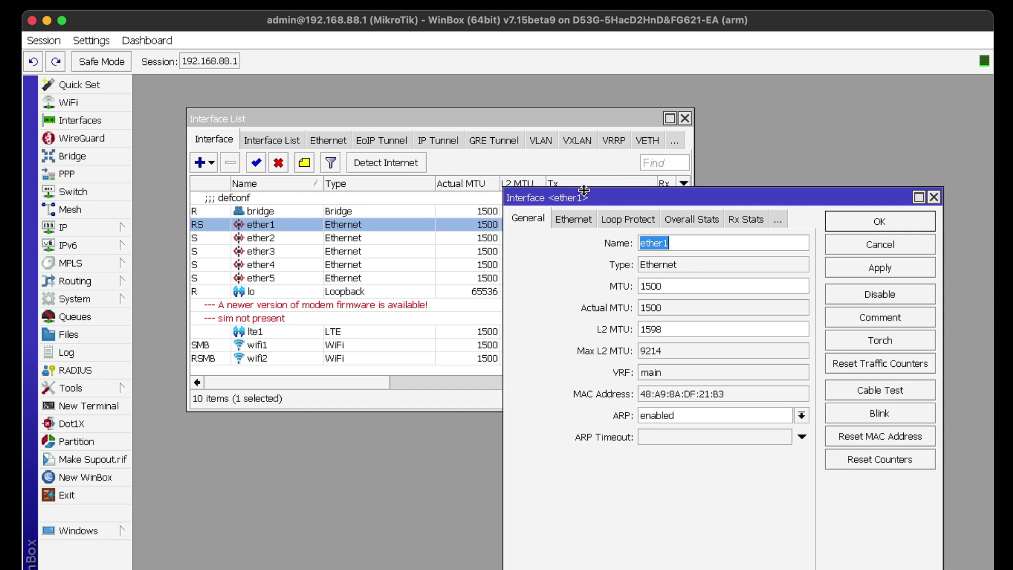
left_click(87, 303)
left_click(174, 487)
Arrange the Resources, Interface List and ether1 windows so each is visible
left_click_drag(725, 128, 576, 264)
left_click_drag(476, 122, 689, 91)
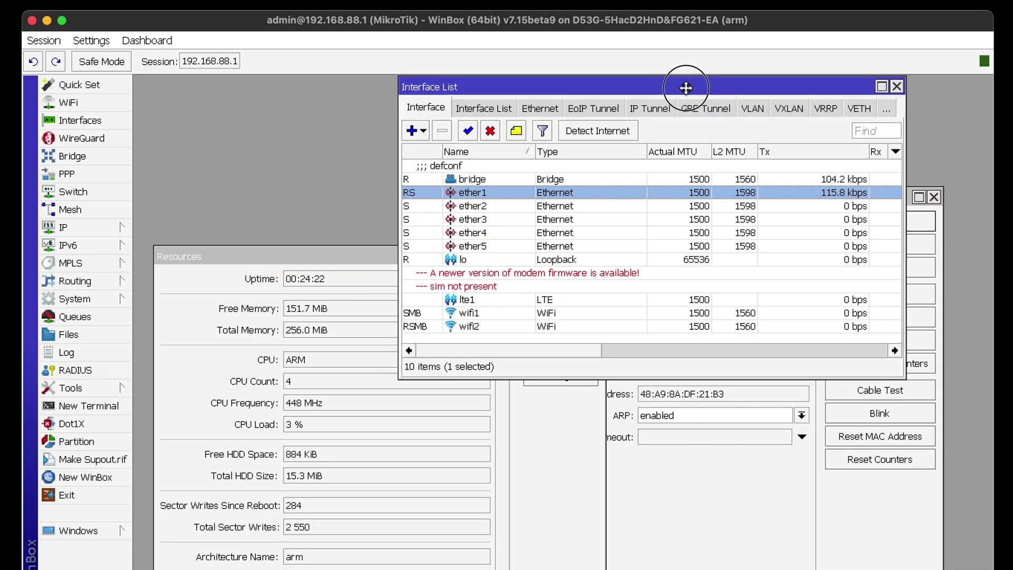
left_click(723, 510)
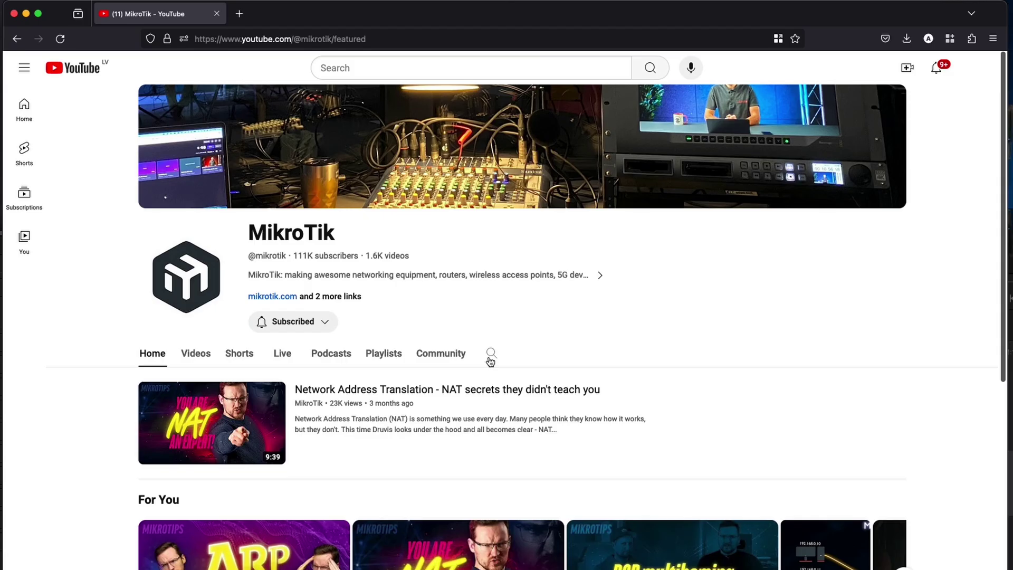
Search the MikroTik YouTube channel for 'winbox' and scroll through the results
type("winbox")
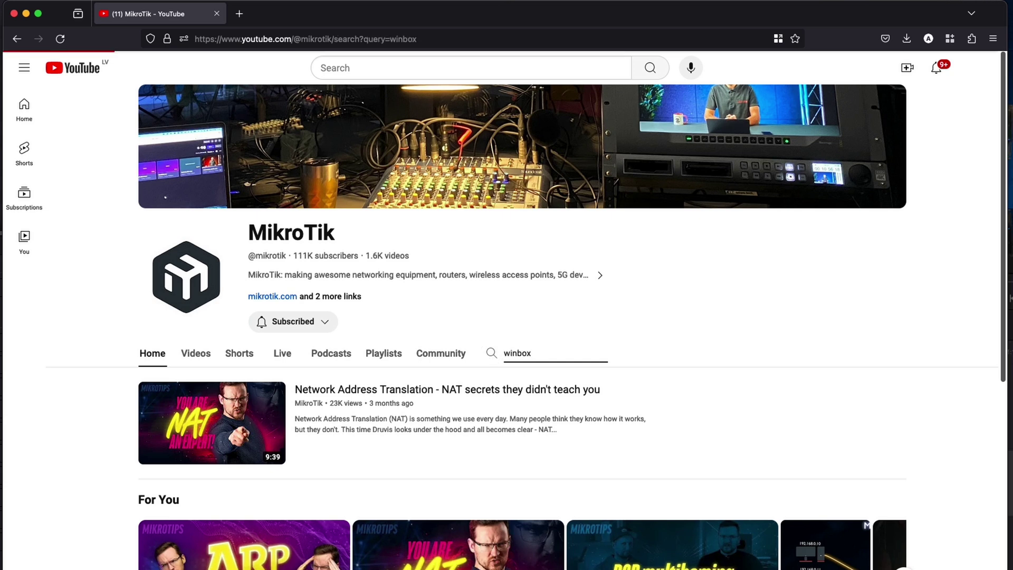
key("Return")
scroll(704, 369, "down", 4)
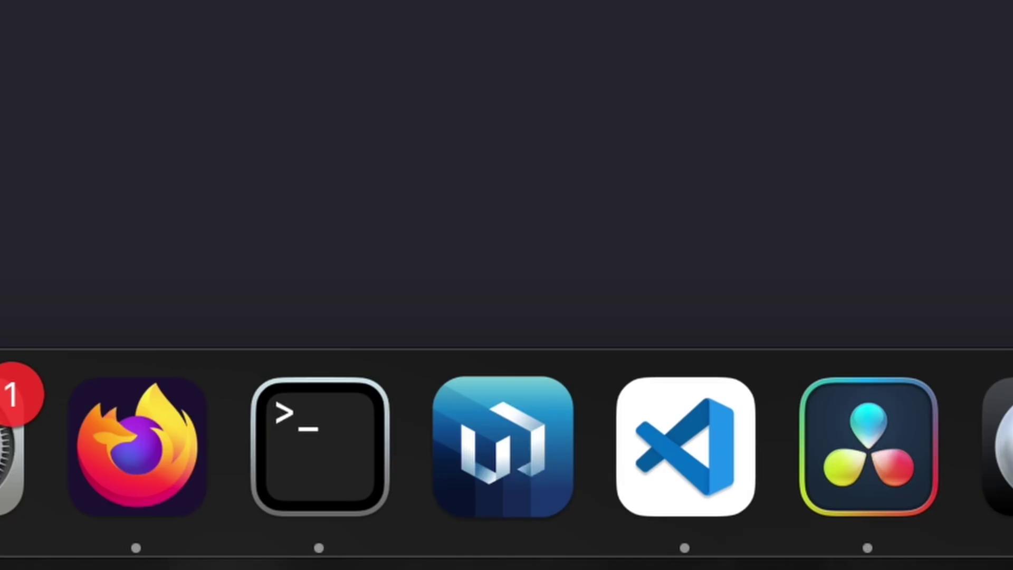
Launch WinBox and connect to the discovered router by its MAC address
left_click(548, 475)
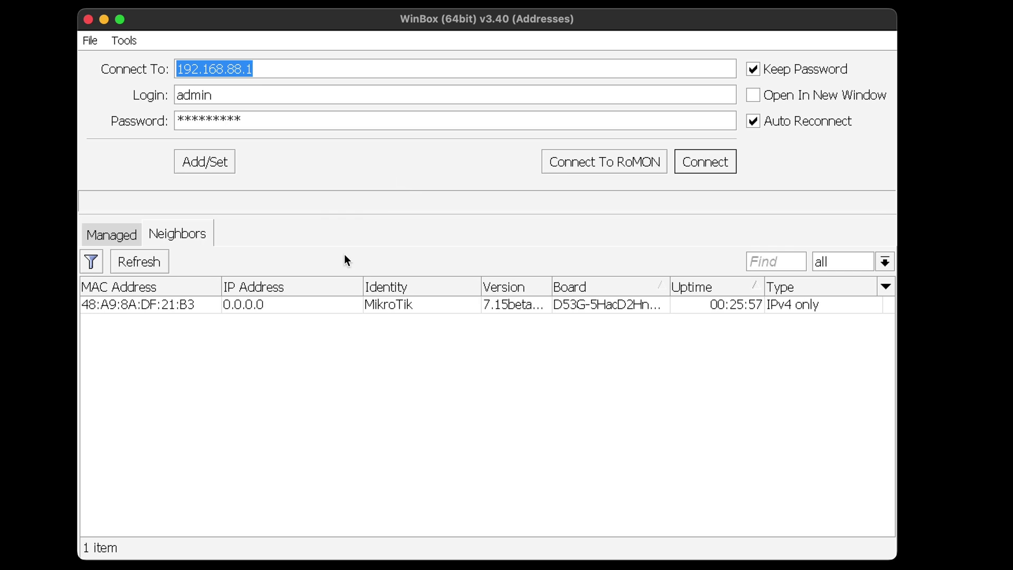
left_click(164, 305)
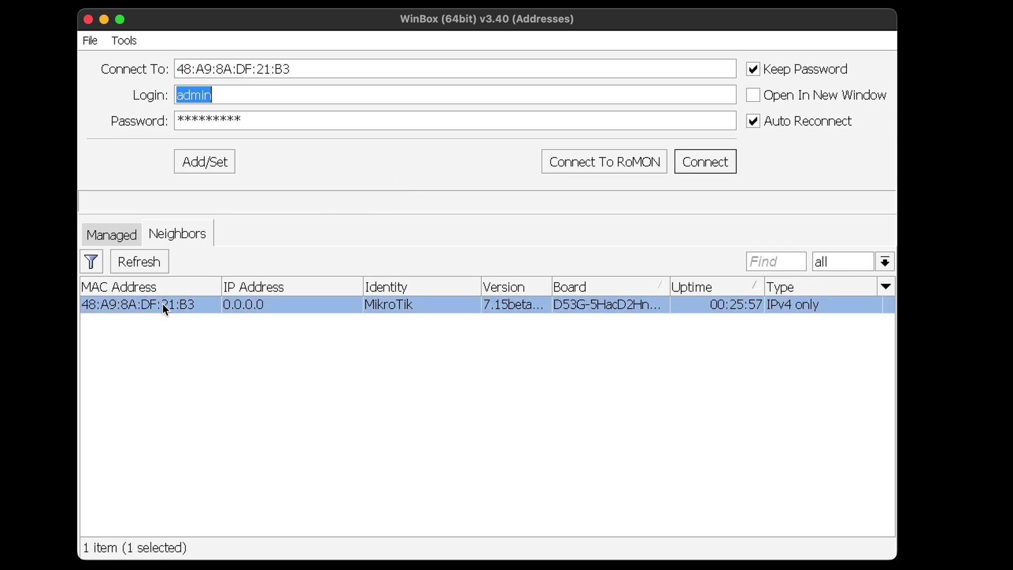
left_click(710, 167)
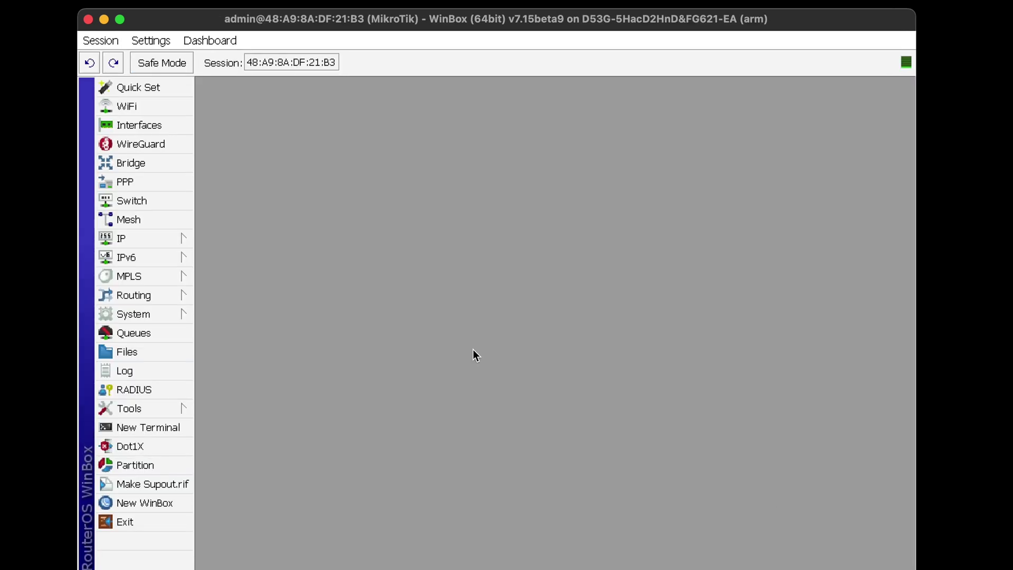
Open IP > Addresses and select the defconf address entry
left_click(129, 243)
left_click(255, 238)
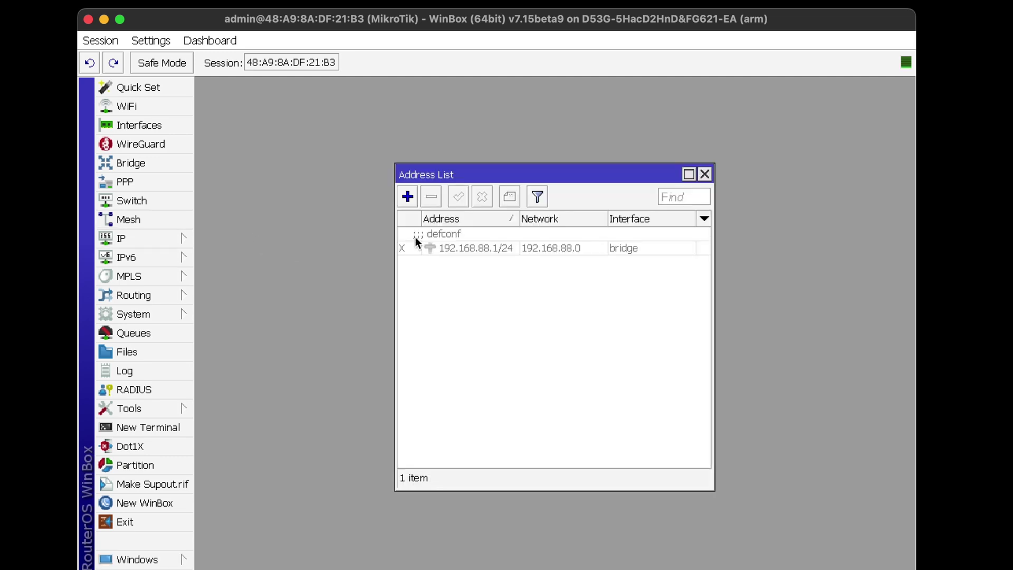
left_click(451, 233)
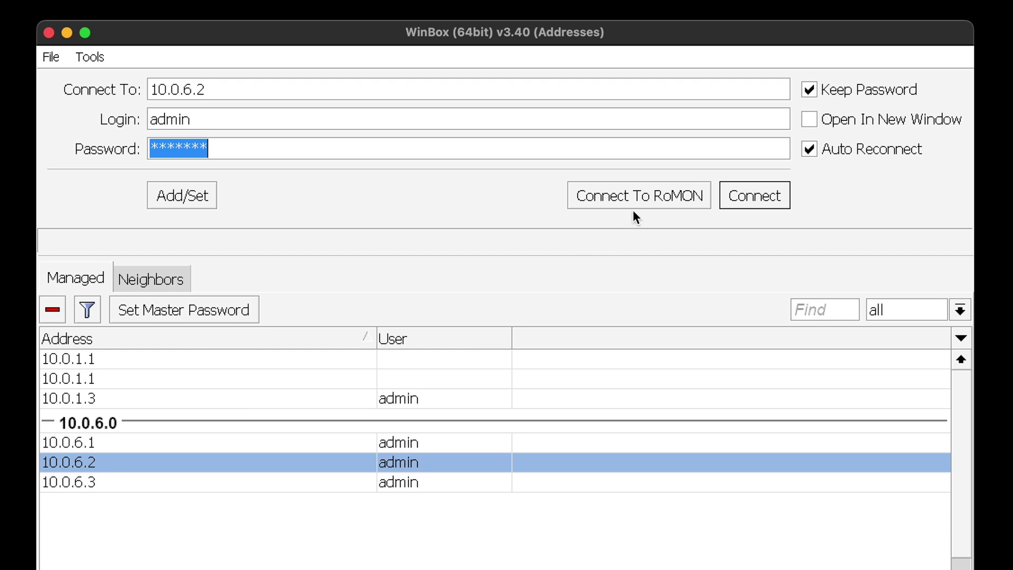
Connect to the GK_Gateway neighbour router through RoMON
left_click(636, 207)
double_click(415, 388)
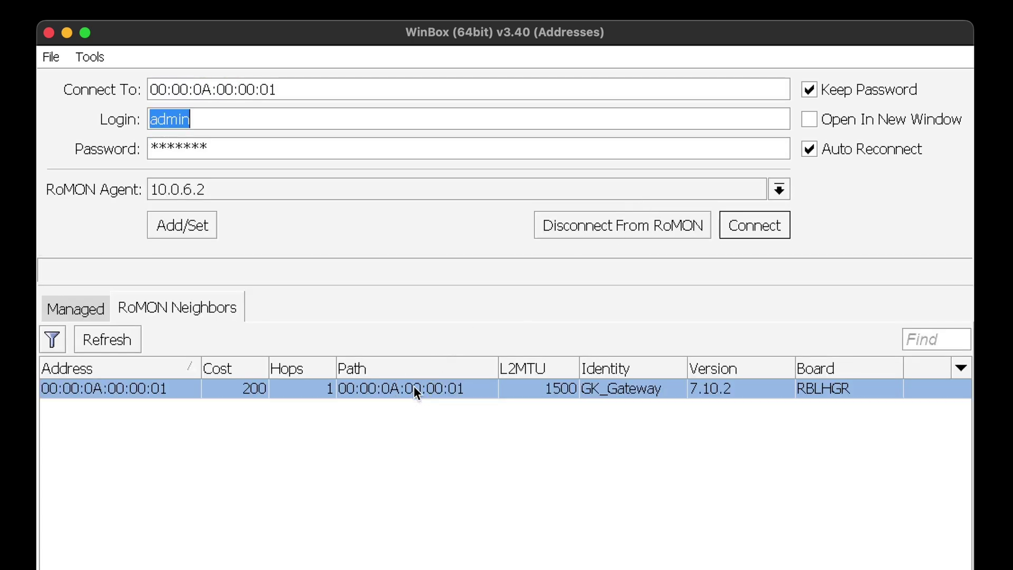
left_click(736, 228)
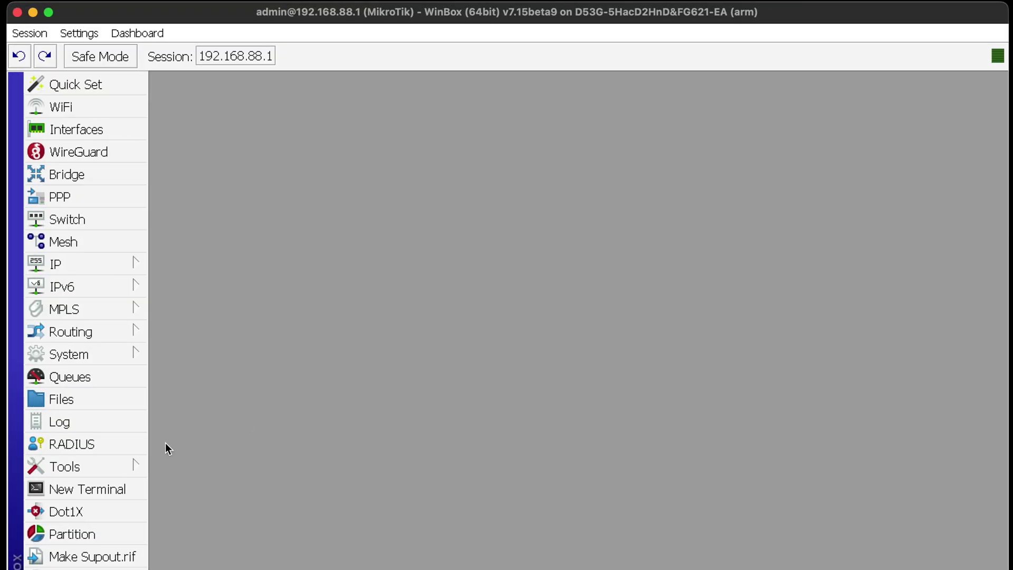
Enable RoMON under Tools > RoMON and apply
left_click(112, 466)
left_click(210, 551)
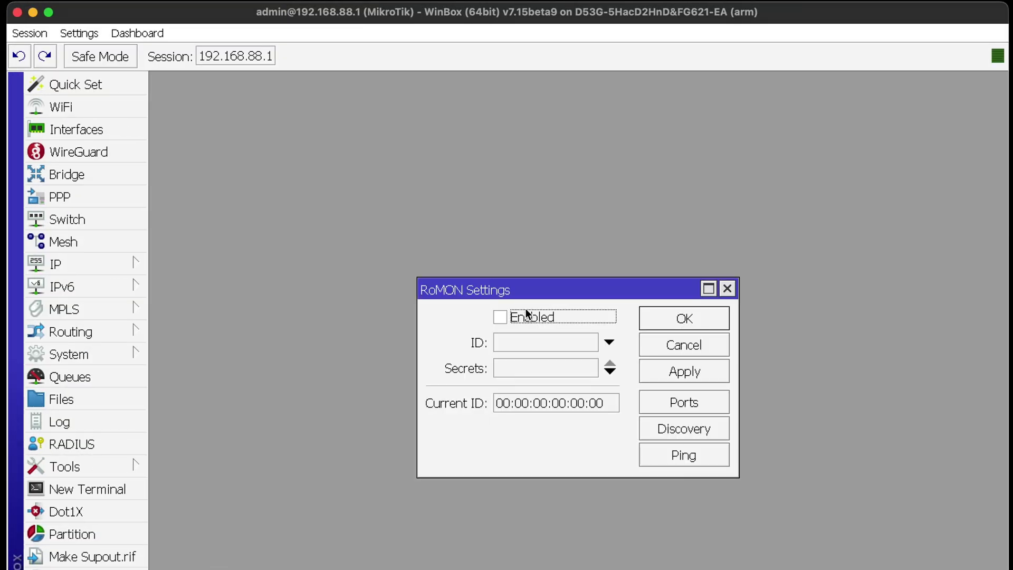
left_click(526, 313)
left_click(672, 322)
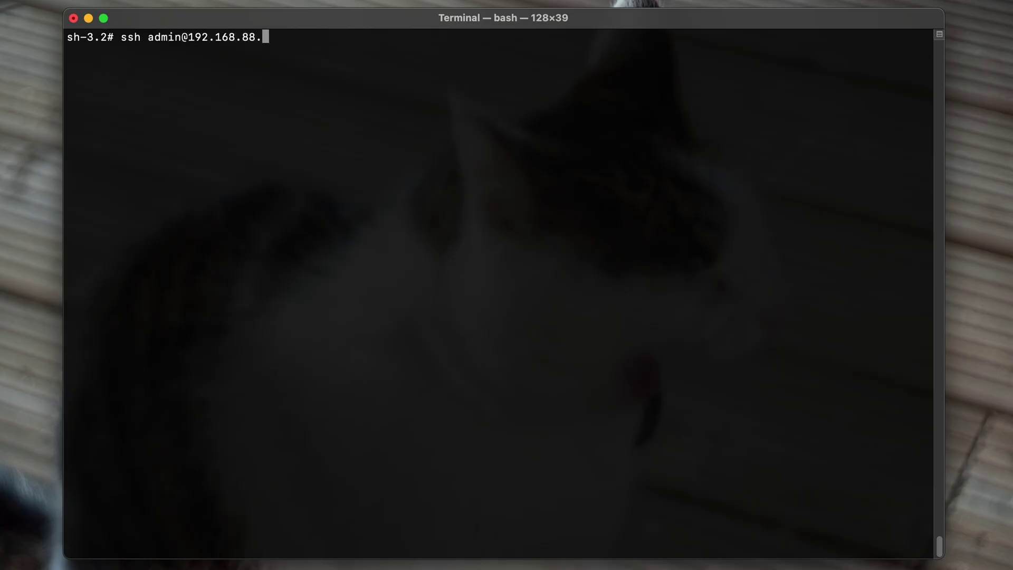
Log in to the router over SSH, then open the IP Service List in WinBox
type("192.168.88.")
key("Return")
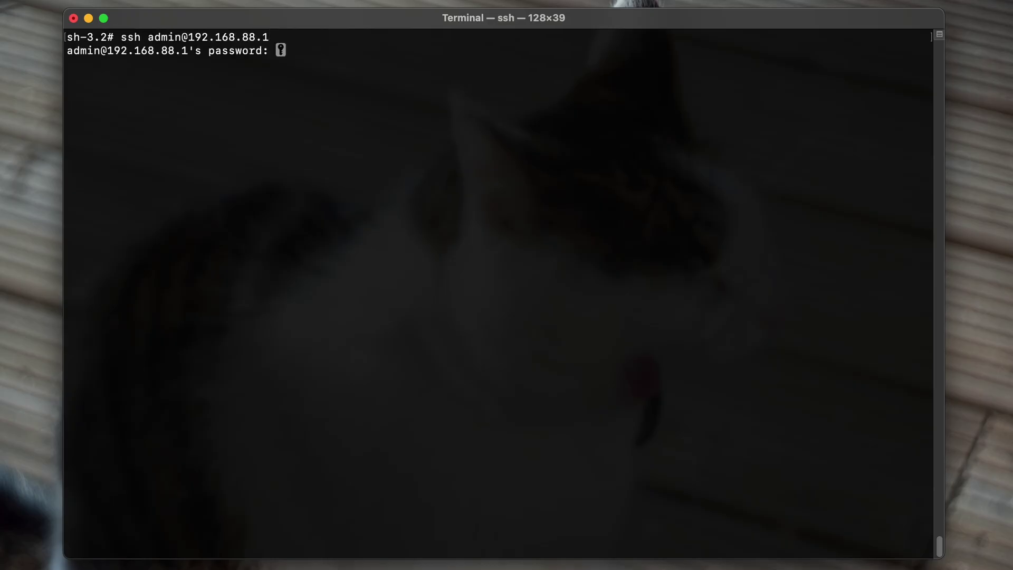
key("Return")
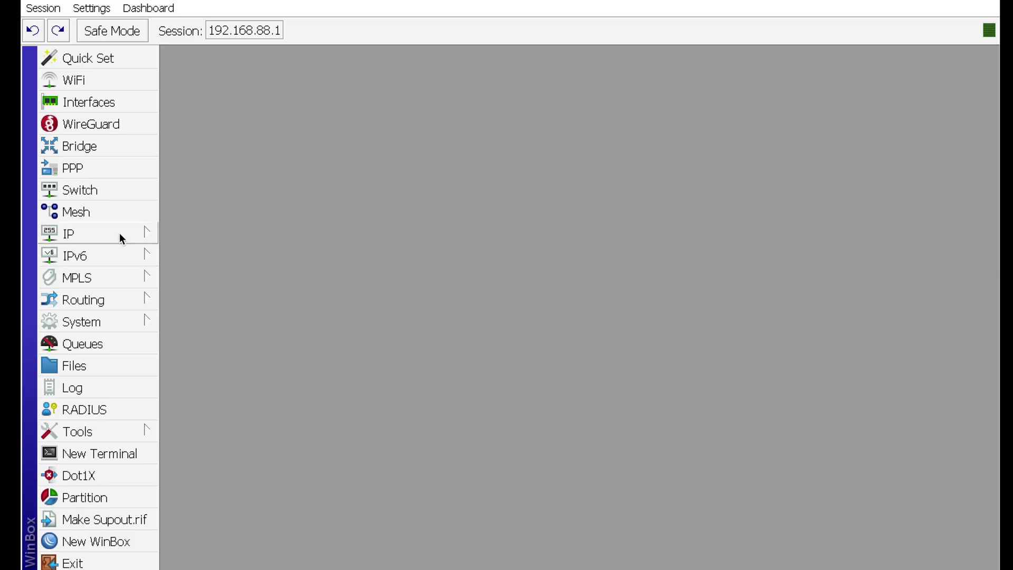
left_click(119, 233)
left_click(211, 537)
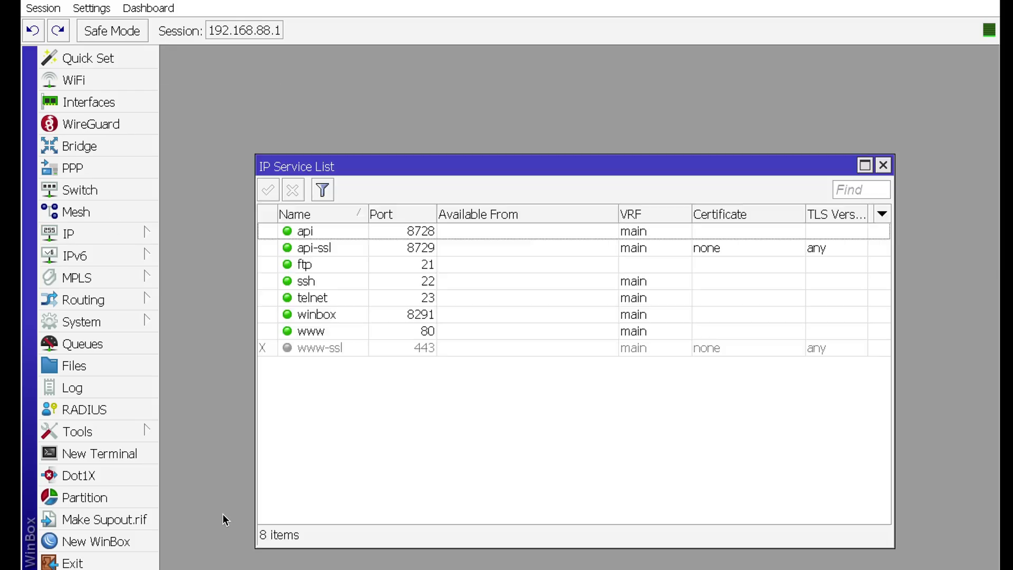
Select ftp through telnet in the IP Service List and disable them
left_click(336, 267)
left_click(330, 299, "shift")
left_click(294, 190)
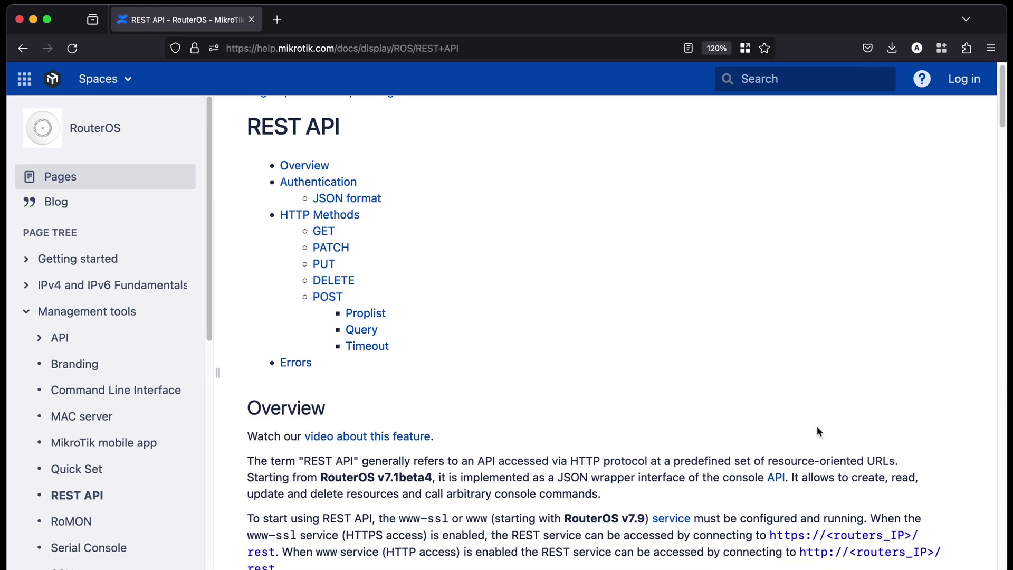
Read down the REST API page, then go to the API documentation page
scroll(817, 426, "down", 8)
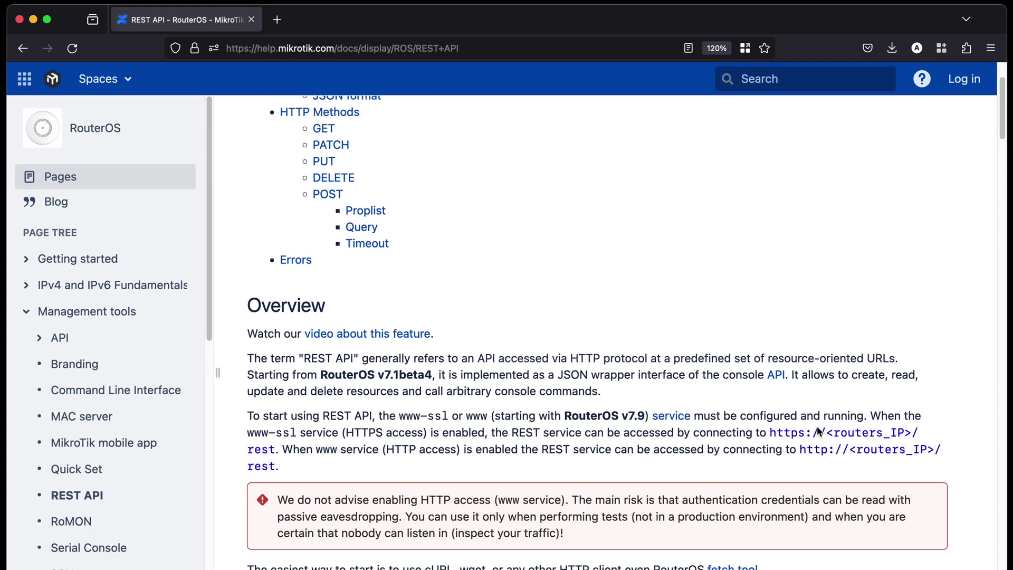
scroll(817, 427, "down", 5)
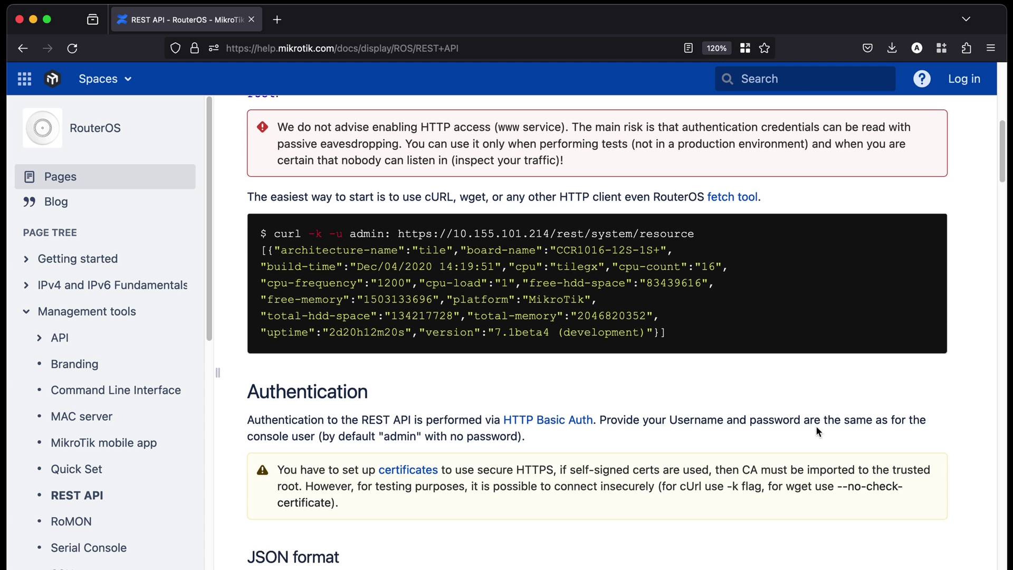
left_click(61, 343)
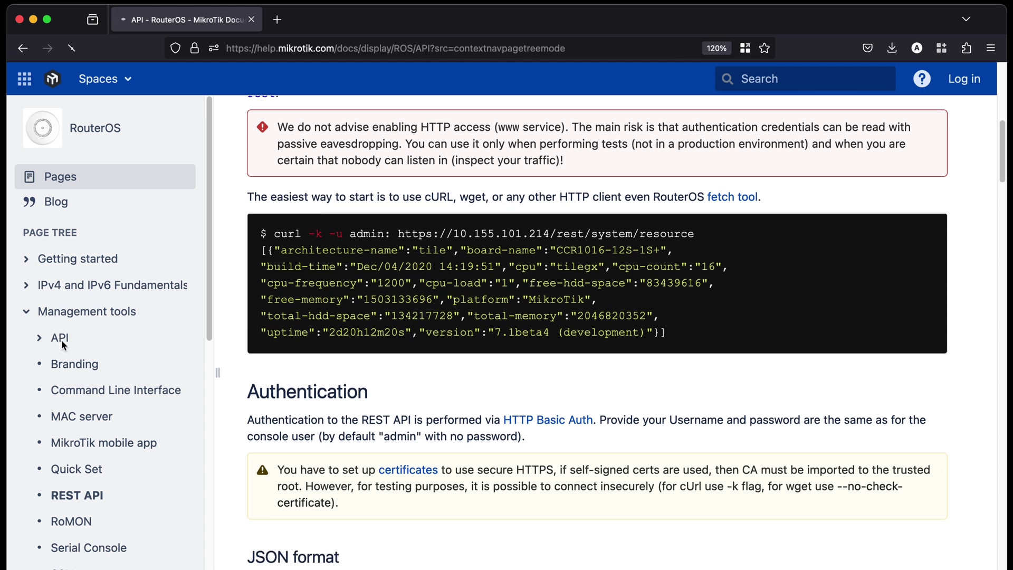
Download the 7.14.2 Stable ARM extra packages and show them in the Downloads folder
scroll(886, 359, "down", 5)
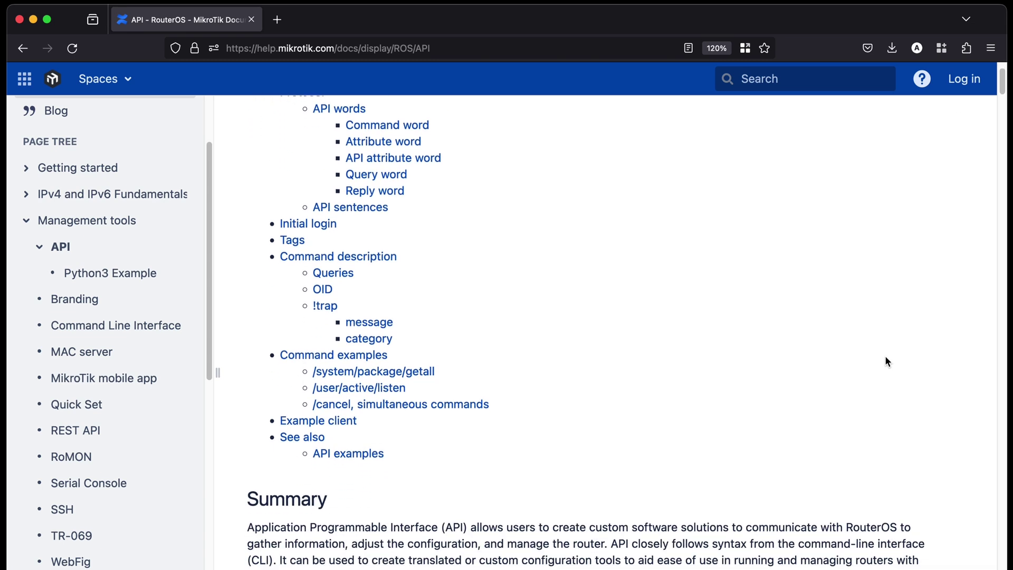
scroll(886, 361, "down", 7)
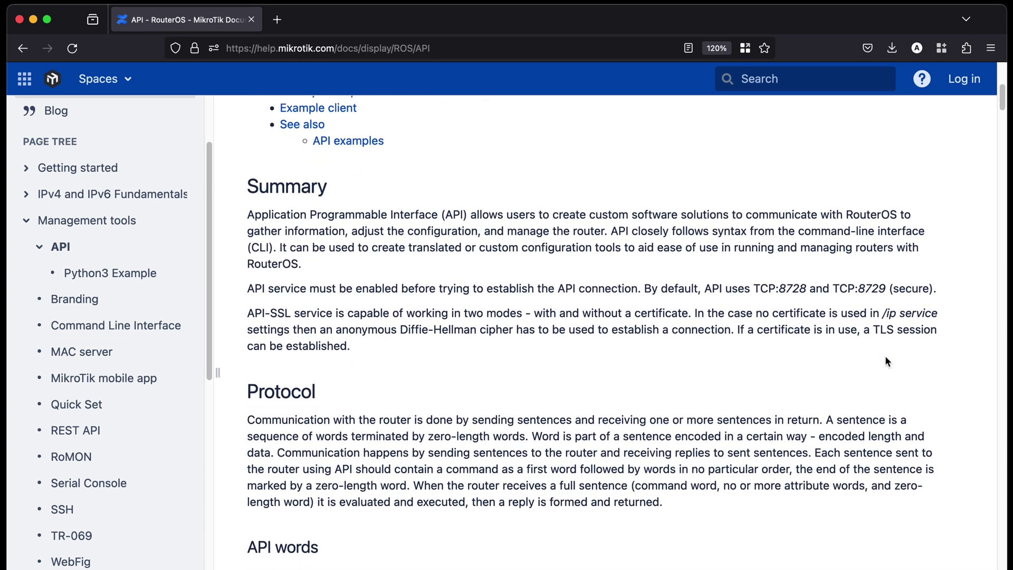
scroll(887, 361, "down", 6)
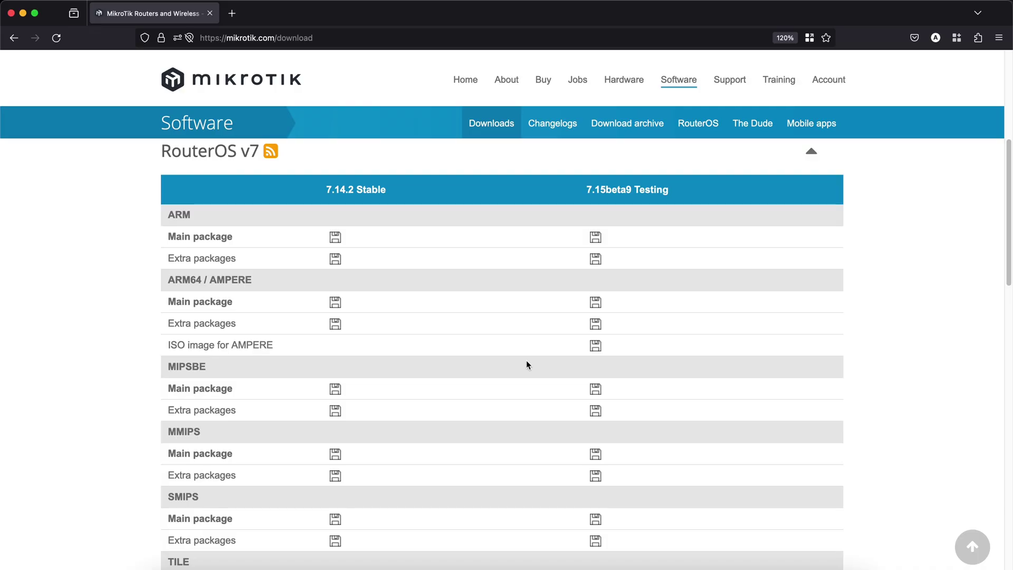
left_click(336, 260)
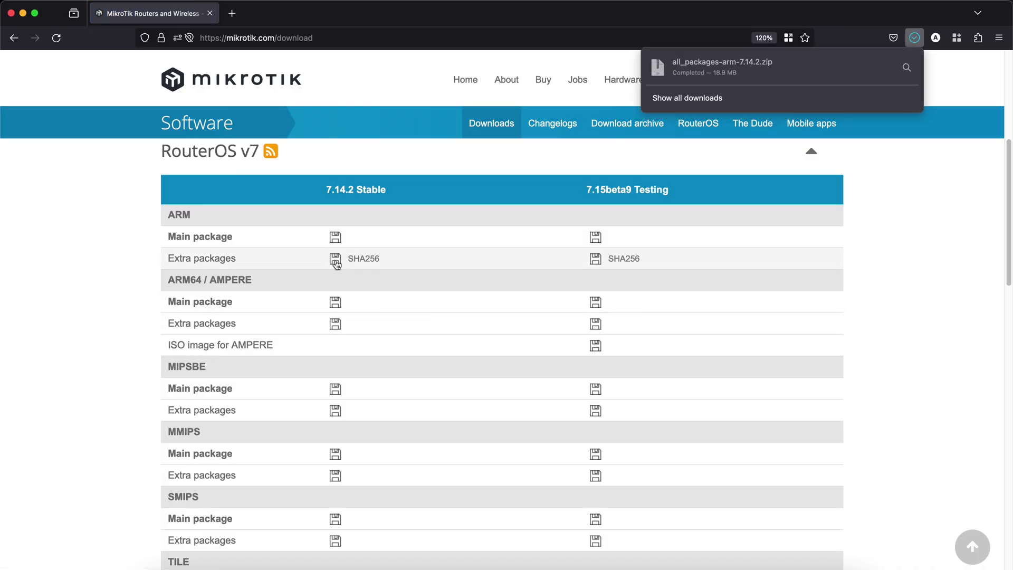
left_click(686, 79)
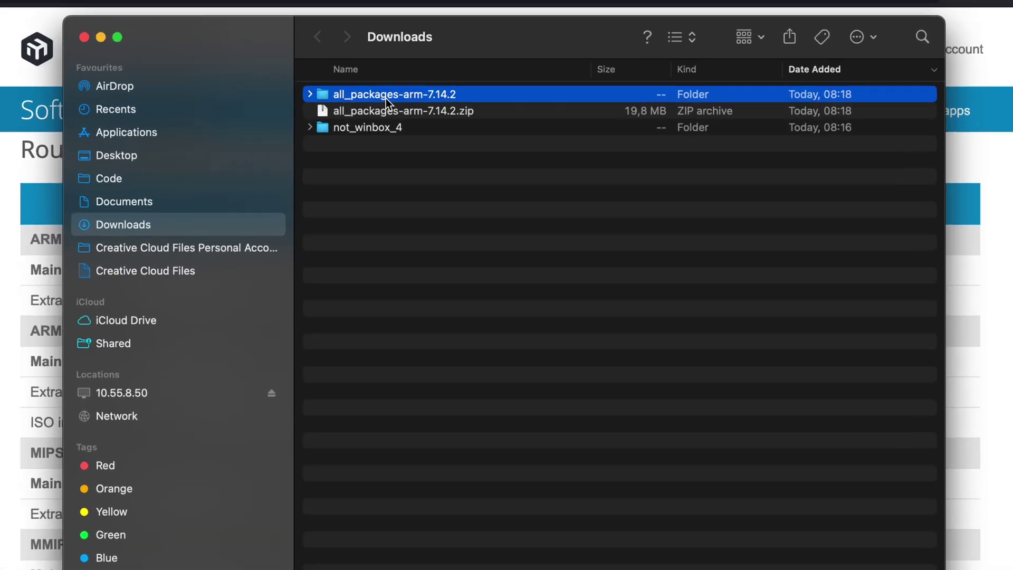